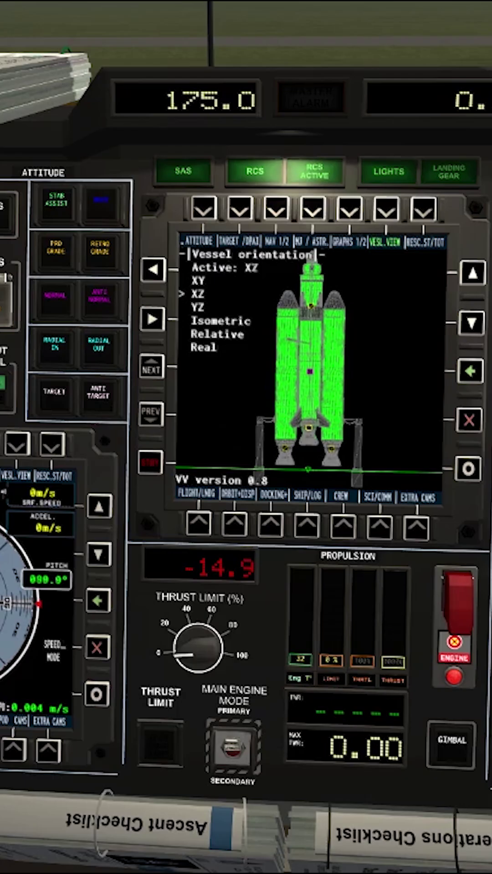
Set full throttle and stage to launch the rocket off the pad
key(z)
key(space)
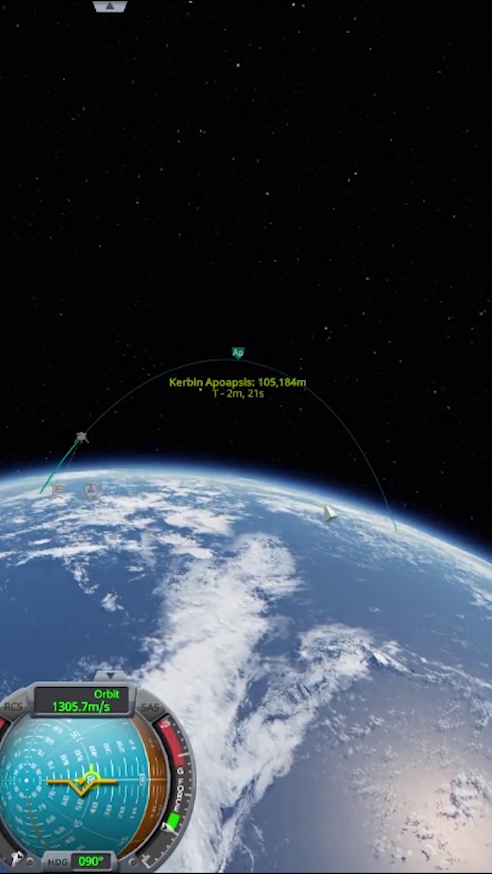
Plan circularization at next apoapsis, then have SmartASS hold NODE and execute it
key(Return)
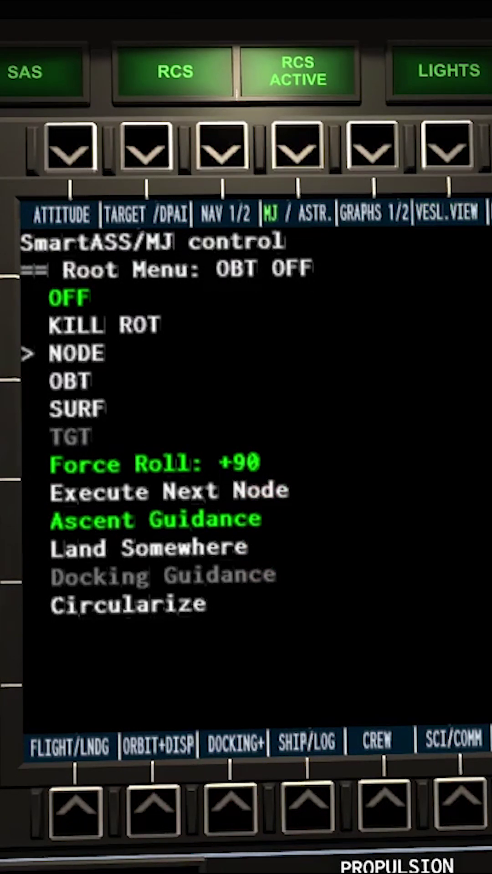
key(Return)
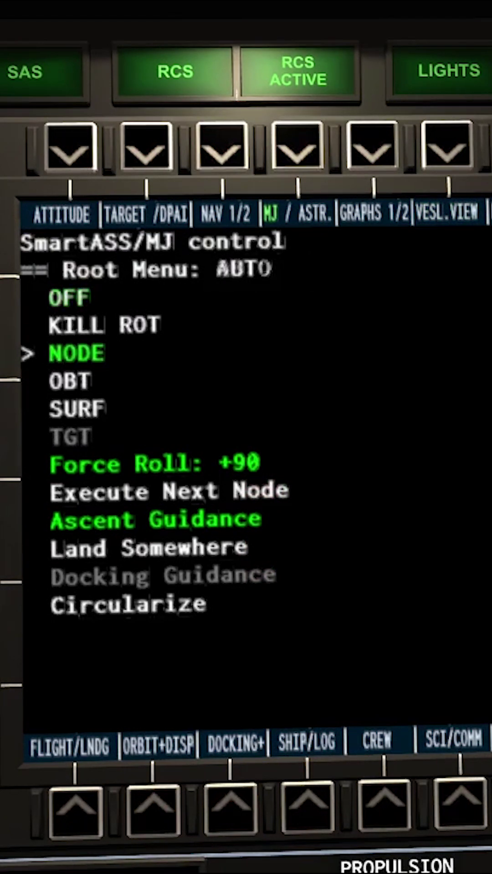
key(Down)
key(Down)
key(Down)
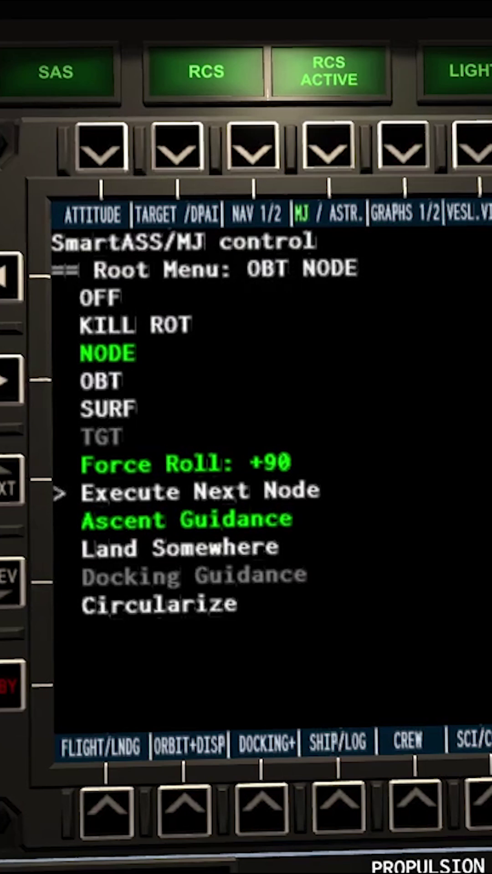
key(Return)
Separate the spent stage and check the burn from outside and cockpit views
double_click(394, 521)
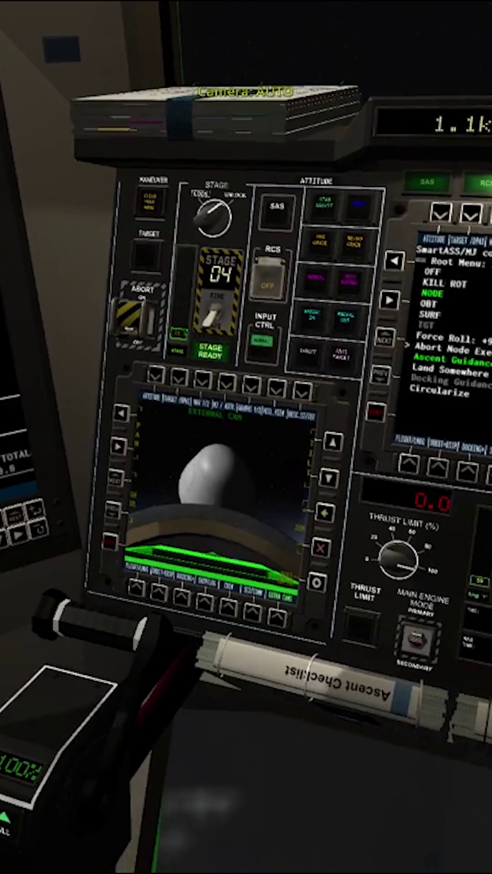
key(space)
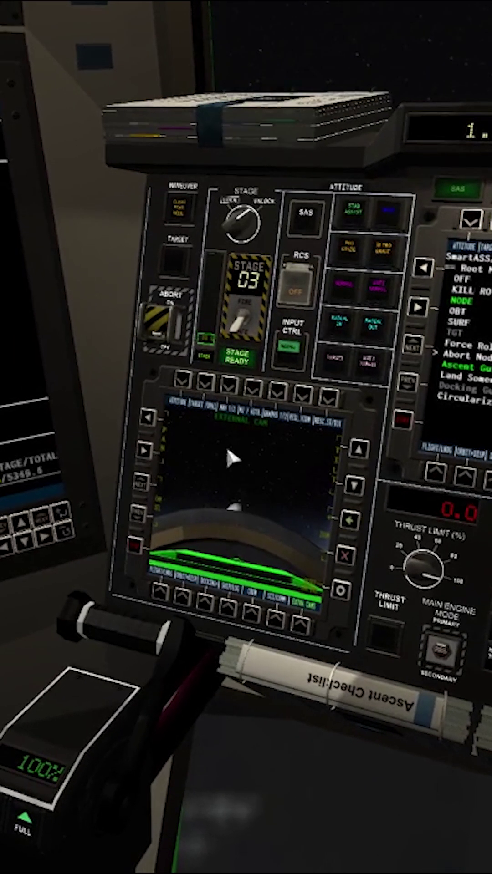
scroll(264, 521, up, 3)
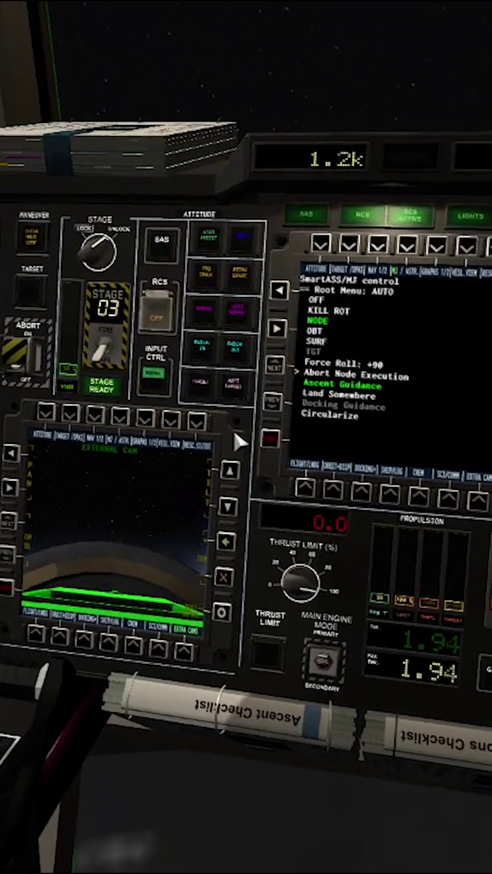
key(c)
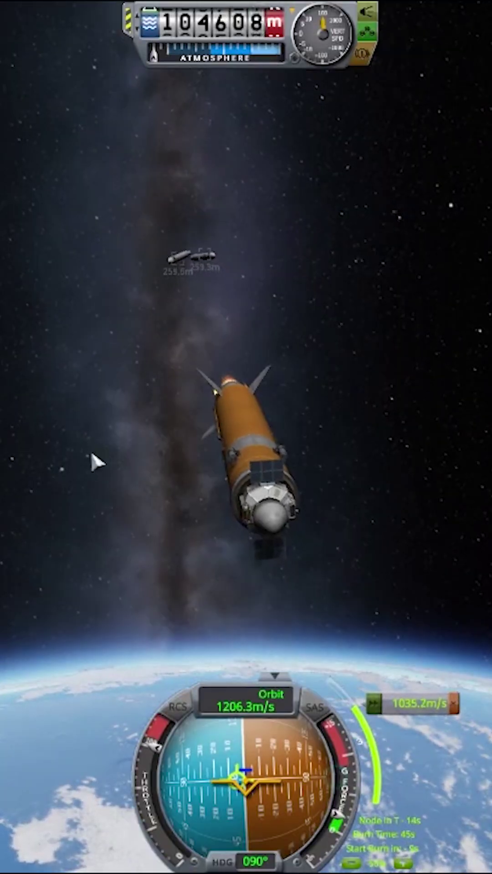
key(c)
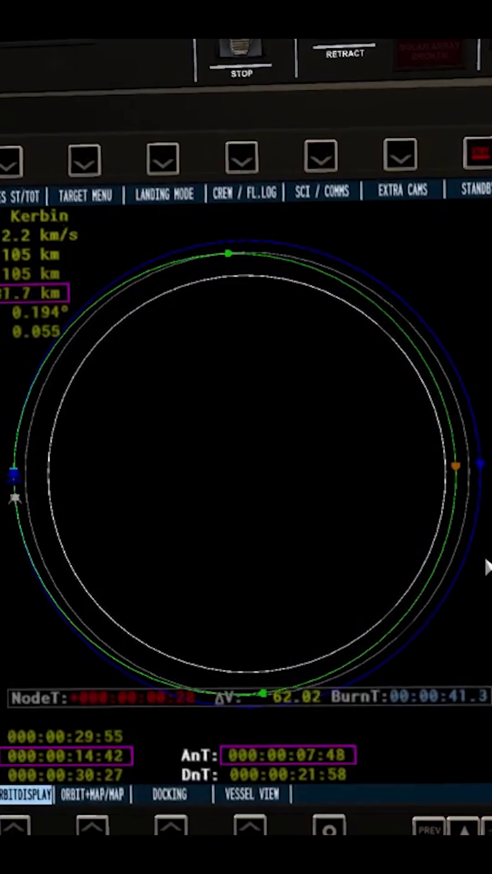